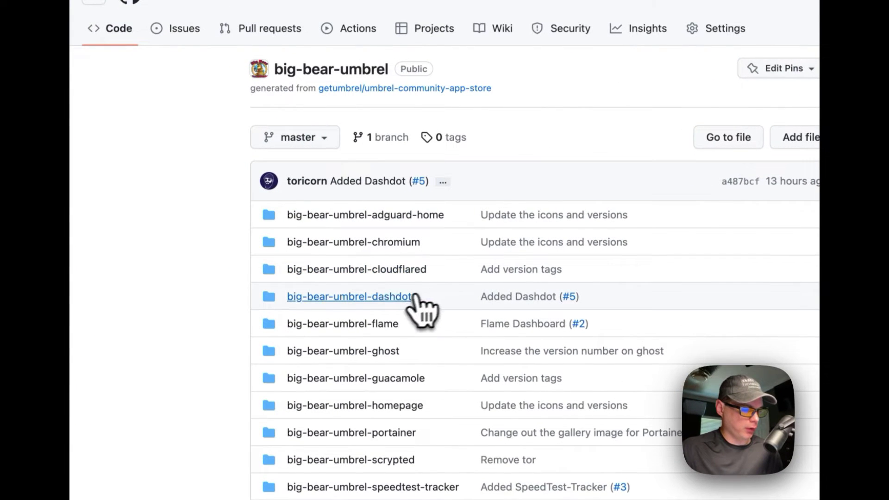
Step: Open docker-compose.yml in the big-bear-umbrel-dashdot folder and examine its version, app_proxy and server sections
{"action": "left_click", "coordinate": [359, 298]}
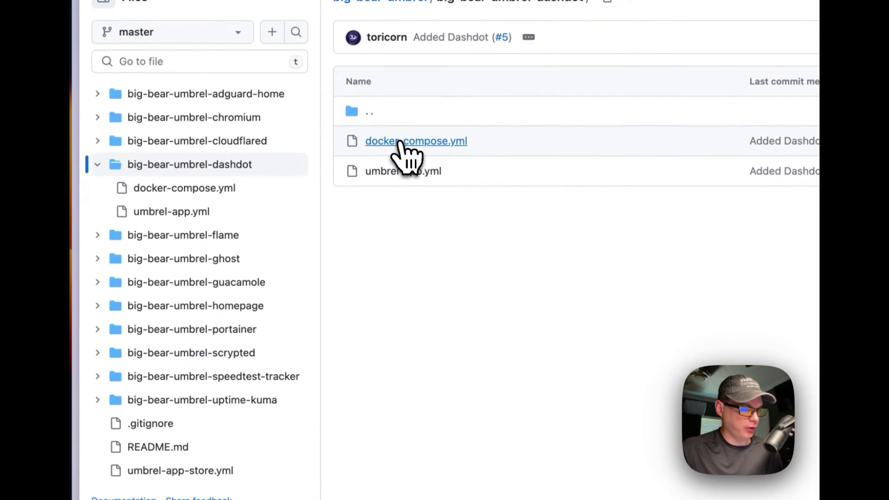
{"action": "left_click", "coordinate": [400, 141]}
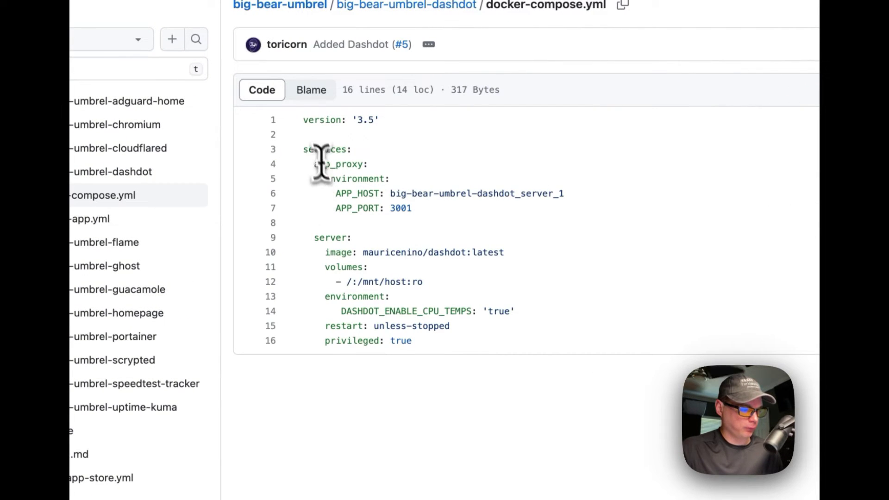
{"action": "left_click_drag", "start_coordinate": [305, 121], "coordinate": [423, 123]}
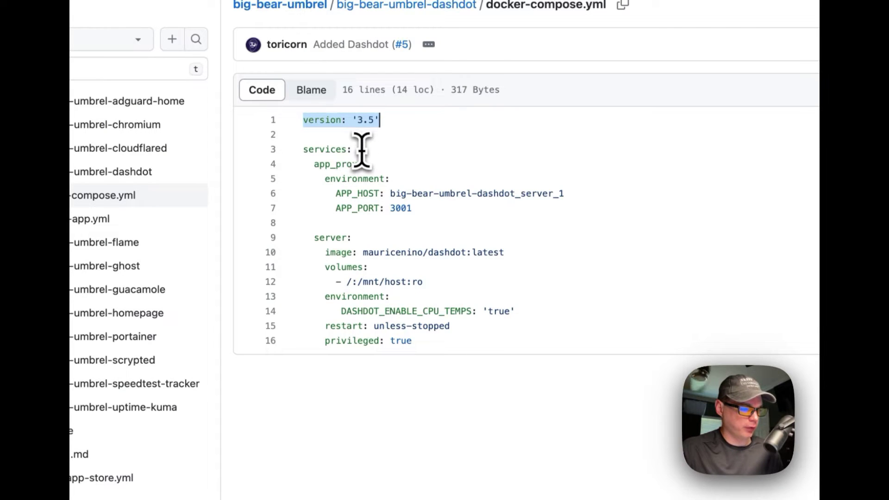
{"action": "left_click_drag", "start_coordinate": [319, 164], "coordinate": [417, 204]}
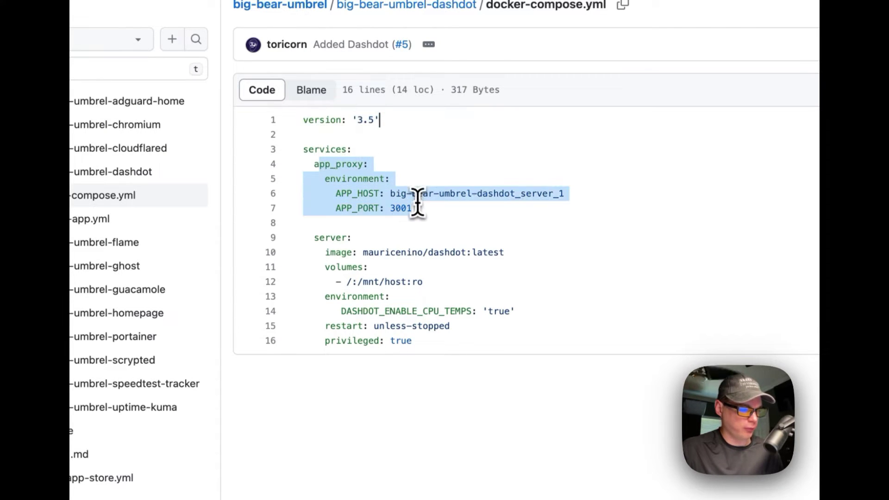
{"action": "left_click_drag", "start_coordinate": [315, 239], "coordinate": [412, 341]}
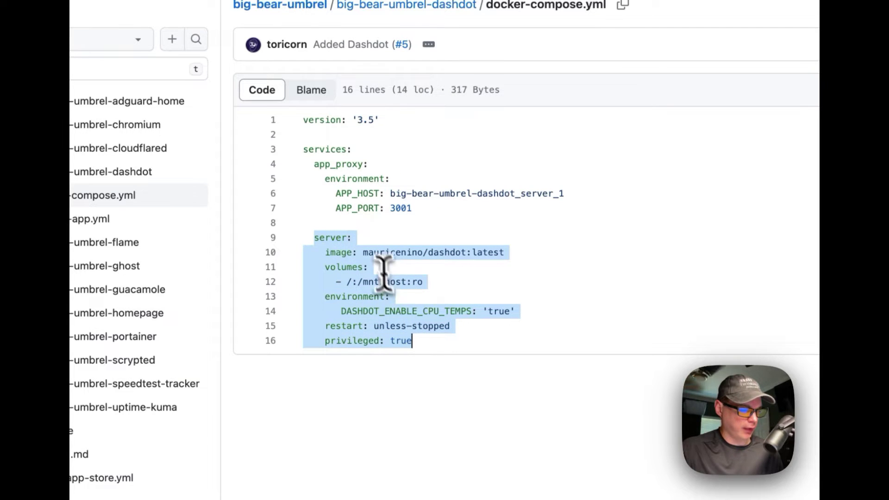
Step: Examine the dashdot server's image, volumes, environment, restart and privileged settings in the compose file
{"action": "left_click_drag", "start_coordinate": [364, 252], "coordinate": [540, 252]}
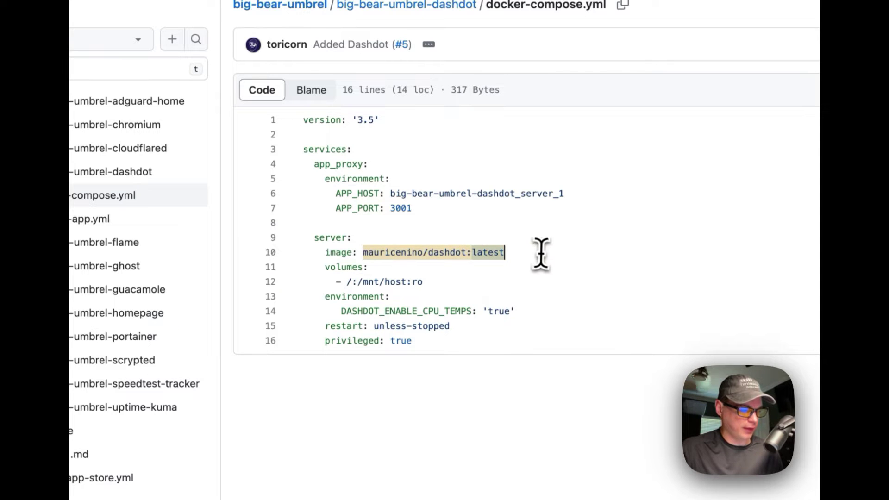
{"action": "left_click_drag", "start_coordinate": [411, 268], "coordinate": [413, 279]}
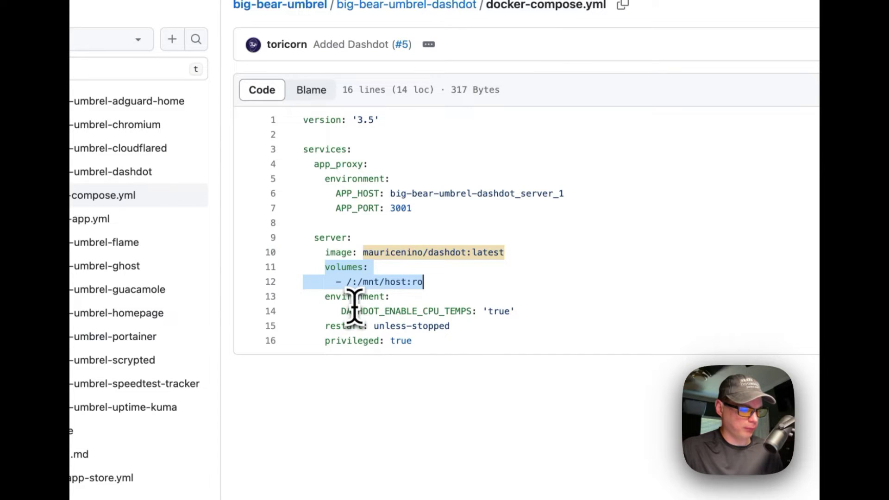
{"action": "left_click_drag", "start_coordinate": [325, 299], "coordinate": [462, 311]}
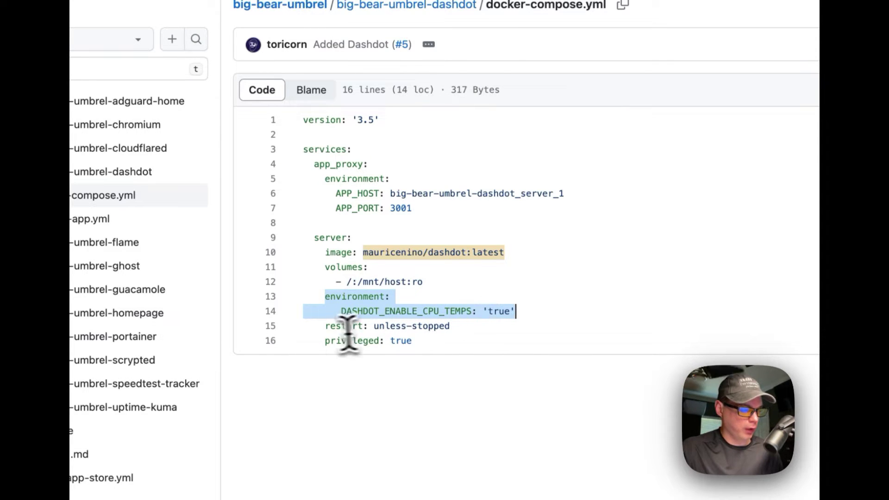
{"action": "left_click", "coordinate": [343, 311]}
{"action": "left_click_drag", "start_coordinate": [343, 311], "coordinate": [590, 307]}
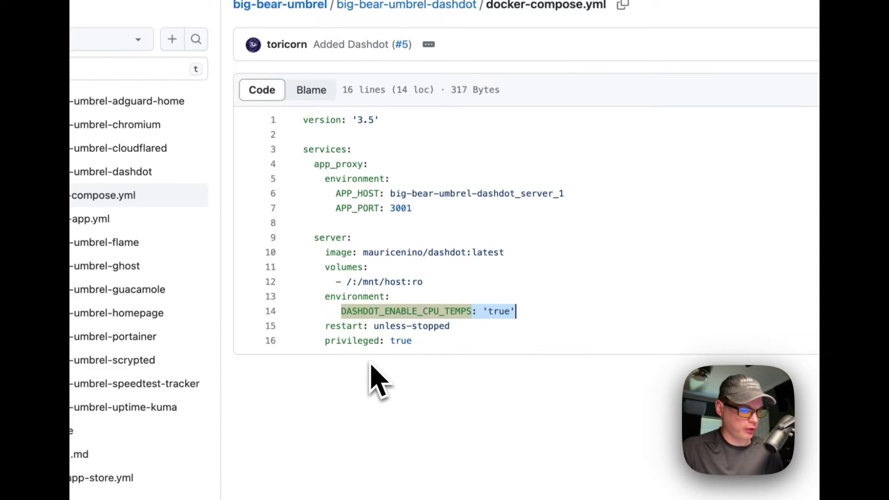
{"action": "left_click_drag", "start_coordinate": [326, 326], "coordinate": [509, 327]}
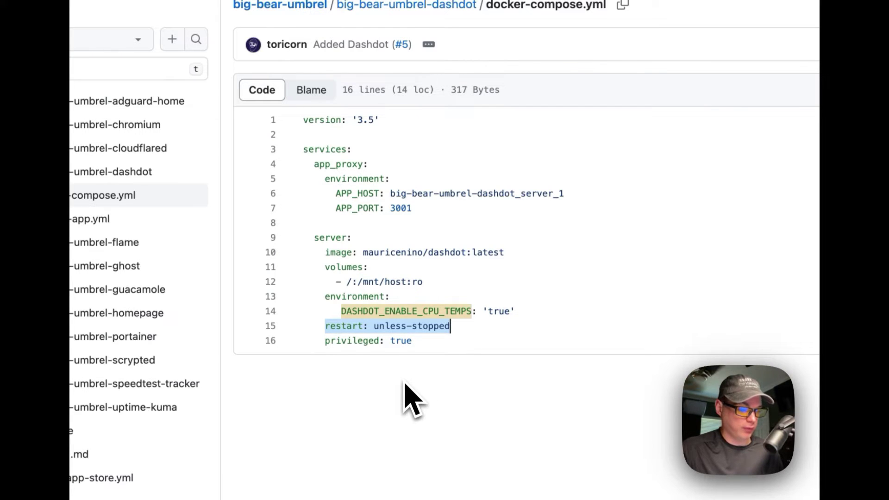
{"action": "left_click_drag", "start_coordinate": [325, 341], "coordinate": [486, 345]}
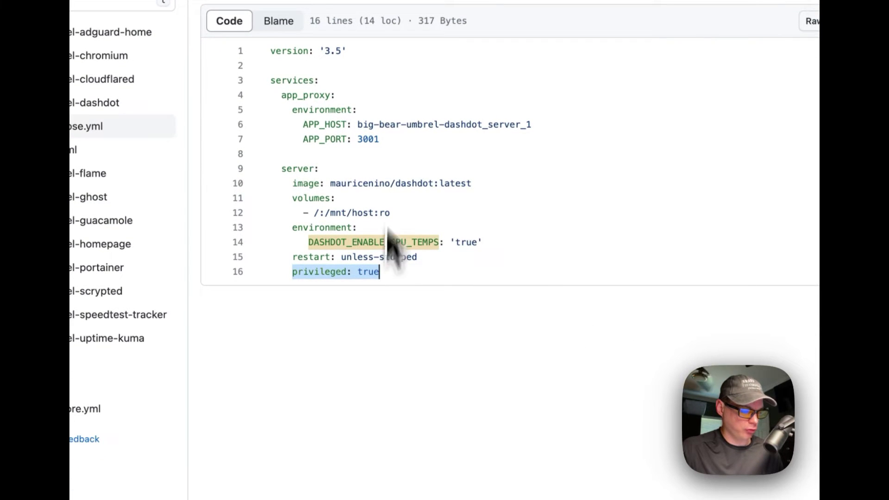
Step: Check the port in dashdot's umbrel-app.yml and the APP_PORT value in its docker-compose.yml
{"action": "left_click", "coordinate": [216, 226]}
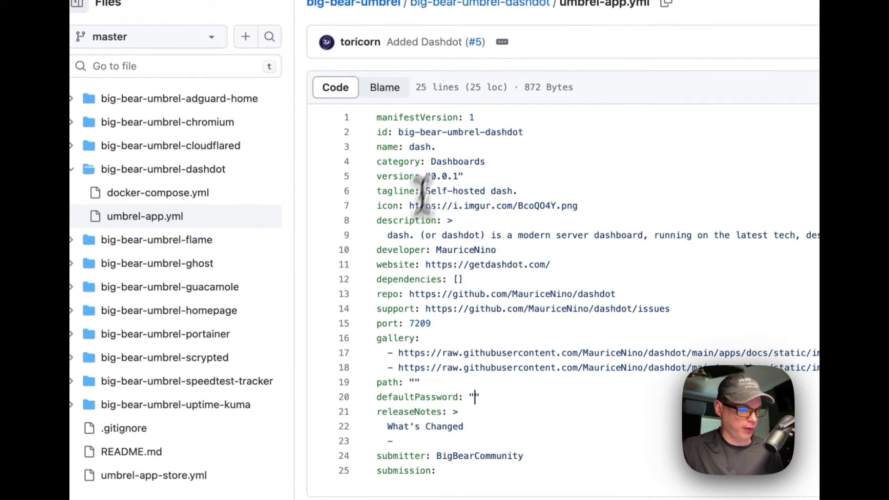
{"action": "left_click_drag", "start_coordinate": [377, 324], "coordinate": [440, 326]}
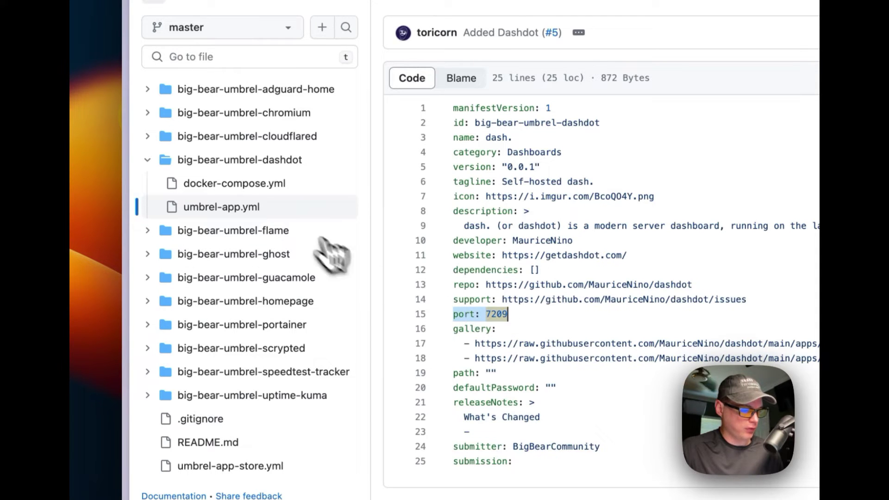
{"action": "left_click", "coordinate": [277, 185]}
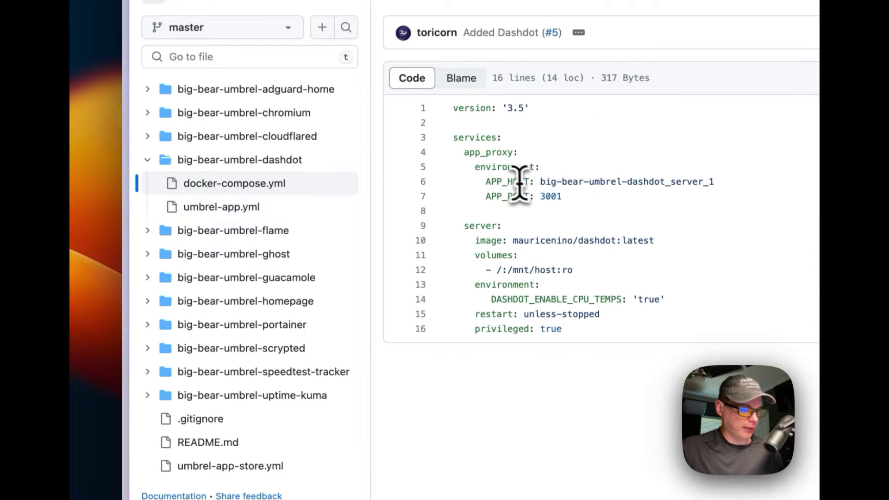
{"action": "double_click", "coordinate": [539, 197]}
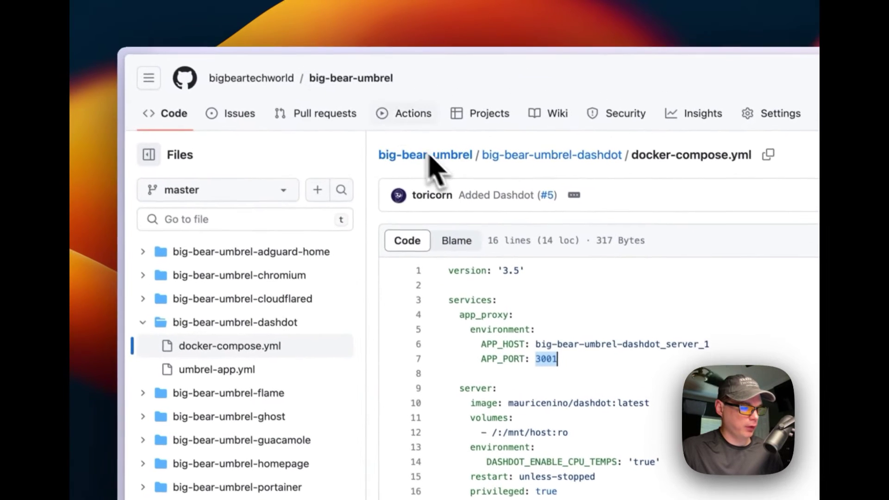
Step: Return to the big-bear-umbrel repository root and copy its HTTPS clone URL
{"action": "left_click", "coordinate": [283, 4]}
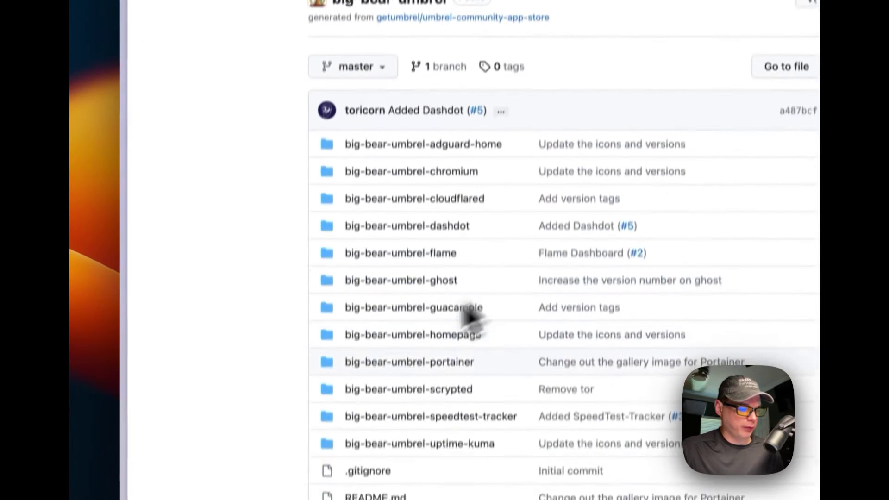
{"action": "left_click", "coordinate": [666, 160]}
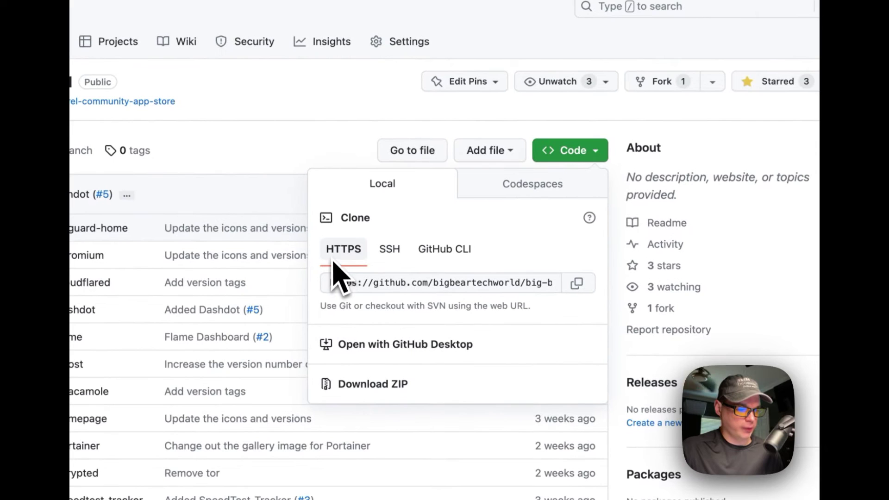
{"action": "left_click", "coordinate": [577, 284]}
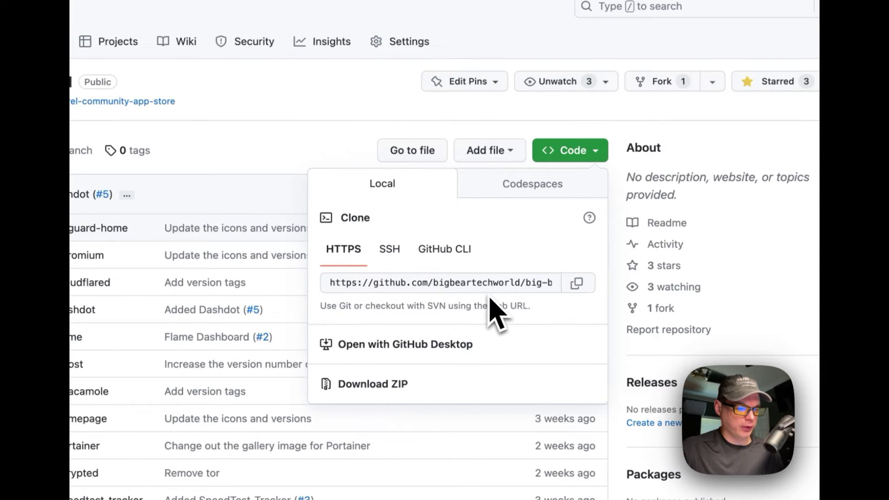
Step: Switch to Umbrel, open the Community App Stores dialog from its App Store and read the description
{"action": "left_click", "coordinate": [251, 192]}
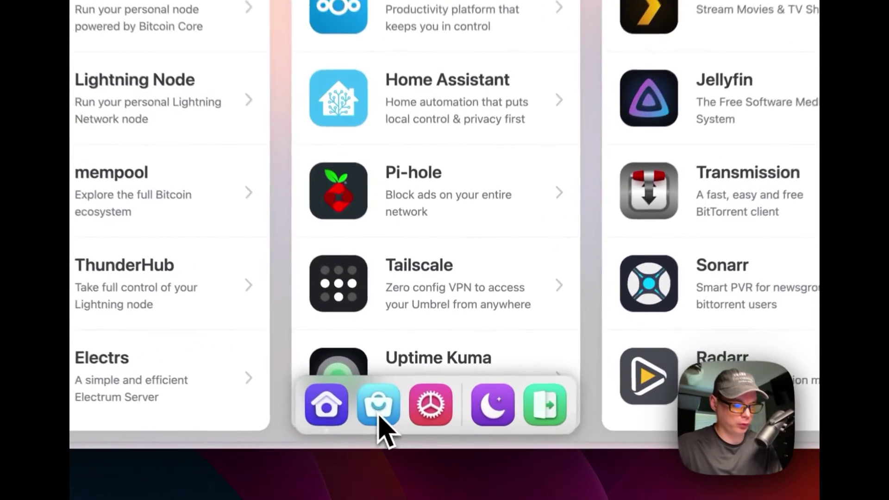
{"action": "left_click", "coordinate": [378, 411]}
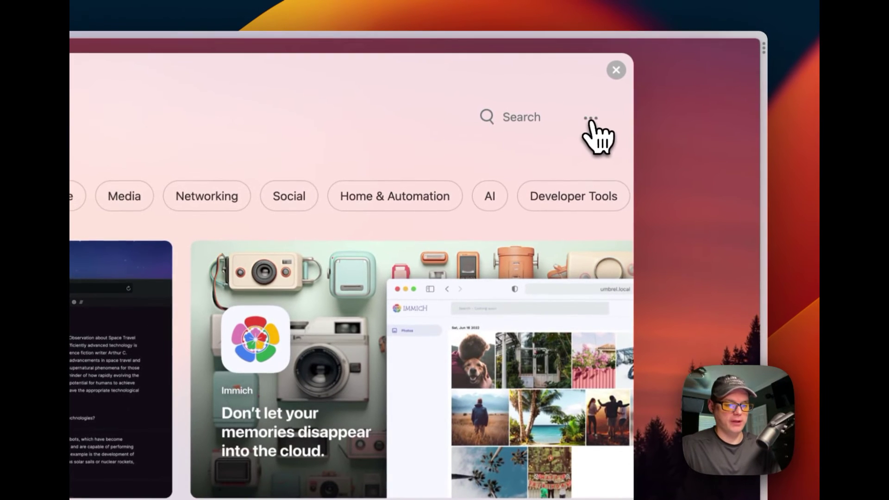
{"action": "left_click", "coordinate": [591, 120]}
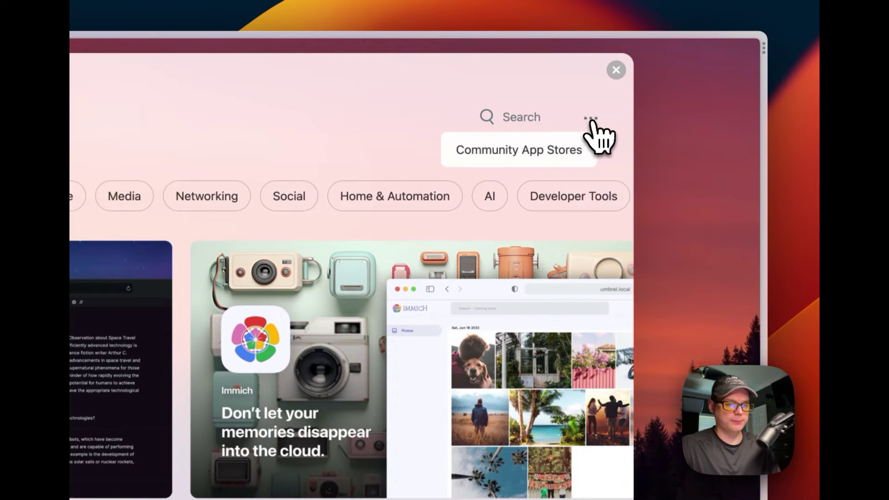
{"action": "left_click", "coordinate": [554, 156]}
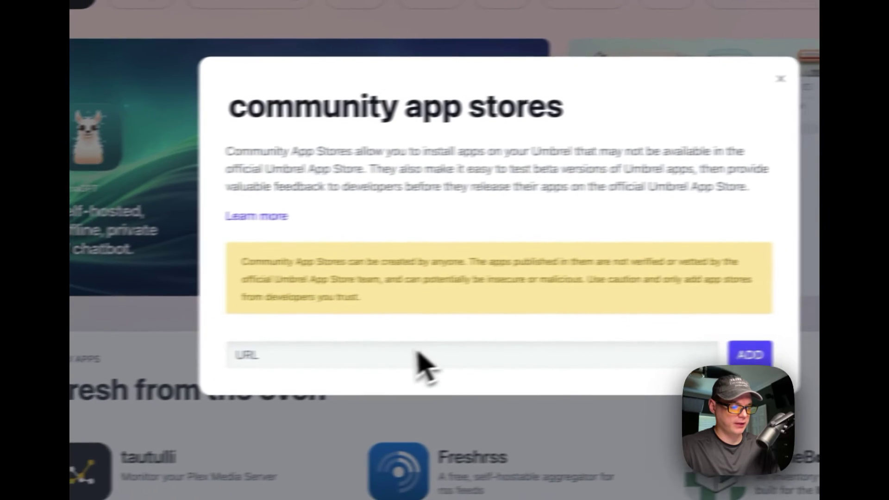
{"action": "left_click_drag", "start_coordinate": [227, 151], "coordinate": [742, 168]}
{"action": "left_click_drag", "start_coordinate": [619, 164], "coordinate": [626, 180]}
{"action": "left_click", "coordinate": [301, 352]}
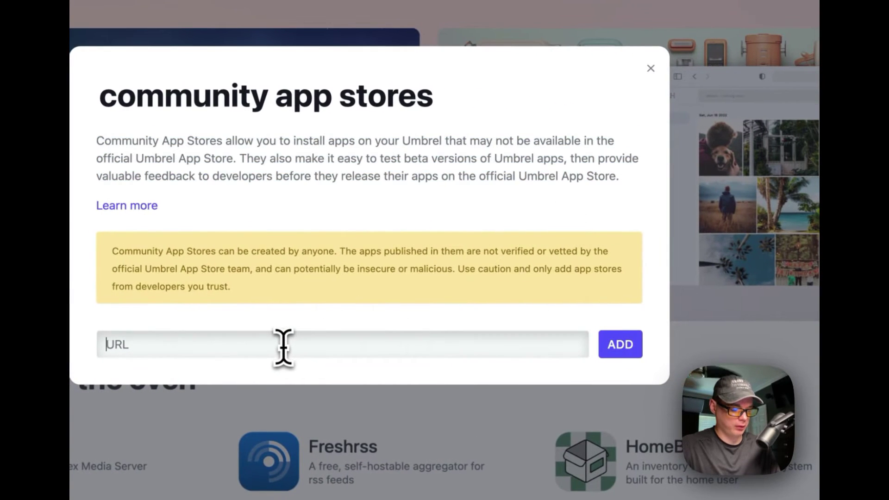
{"action": "key", "text": "super+v"}
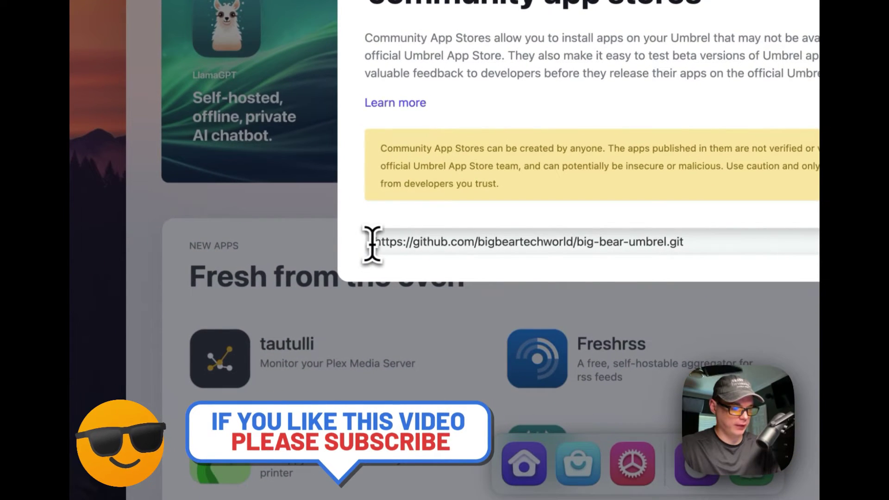
{"action": "left_click_drag", "start_coordinate": [372, 243], "coordinate": [686, 244]}
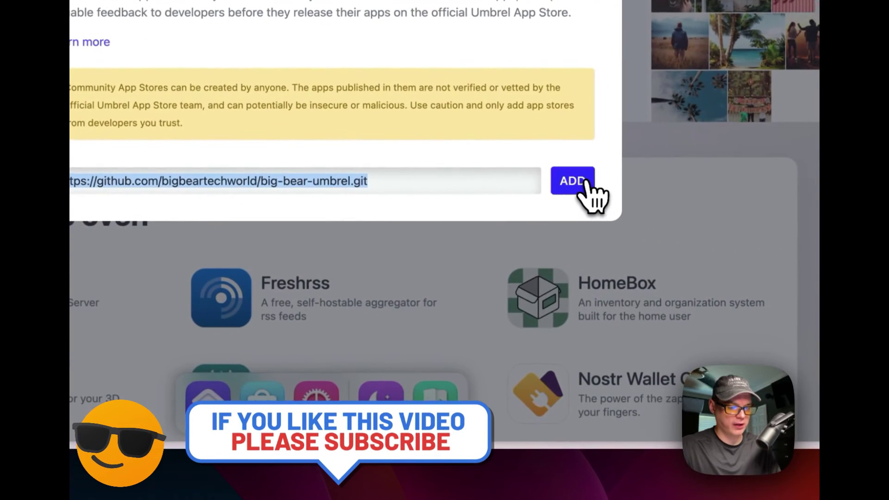
{"action": "left_click", "coordinate": [573, 181]}
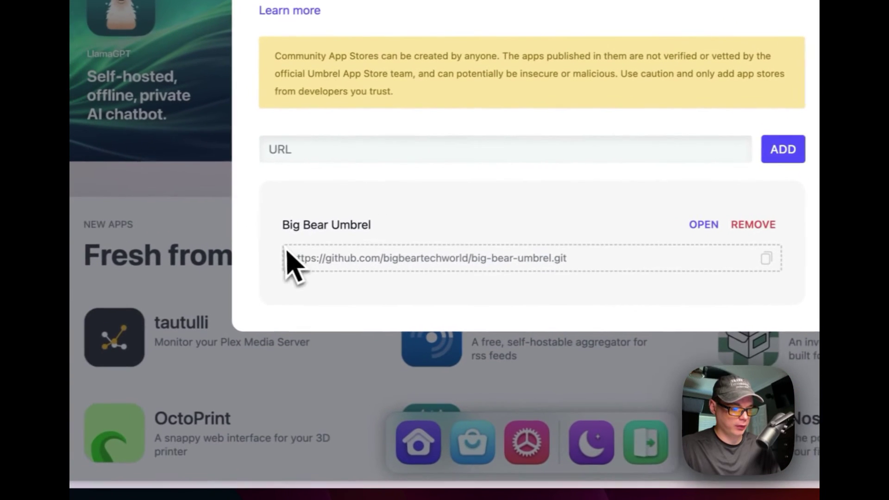
{"action": "left_click_drag", "start_coordinate": [287, 257], "coordinate": [588, 259]}
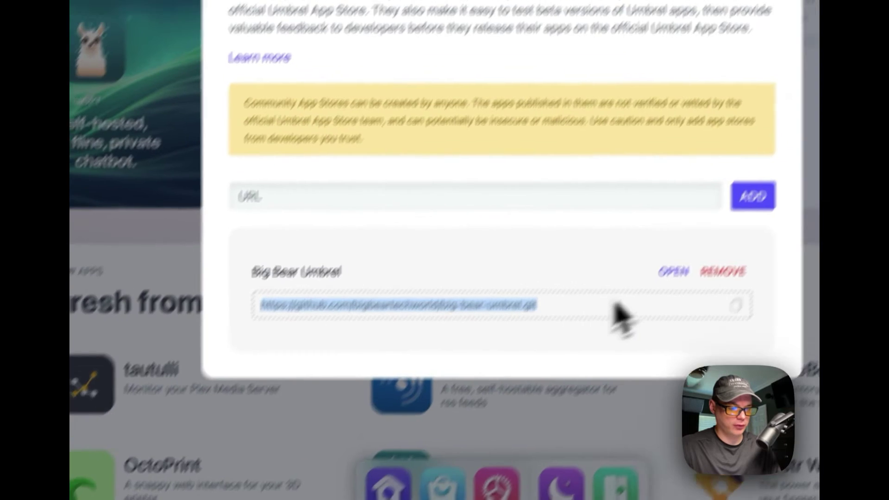
Step: Open the Big Bear Umbrel store and read the description on the dash. app's page
{"action": "left_click", "coordinate": [611, 342]}
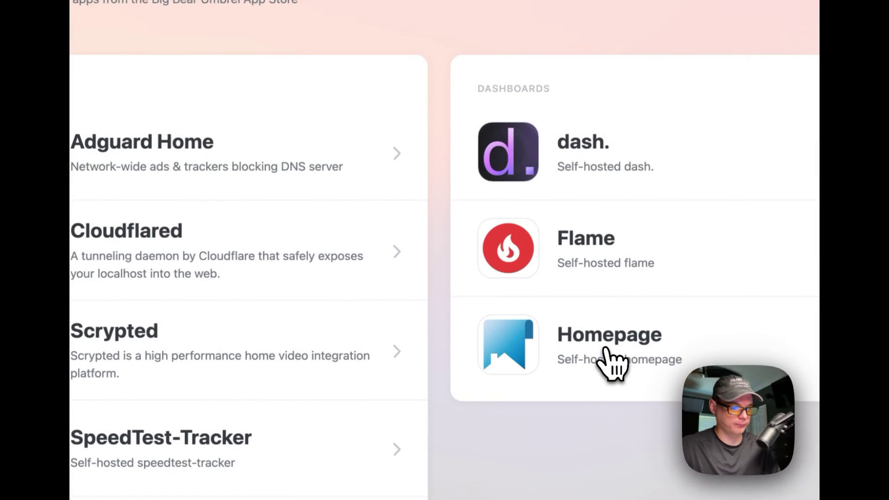
{"action": "left_click", "coordinate": [573, 162]}
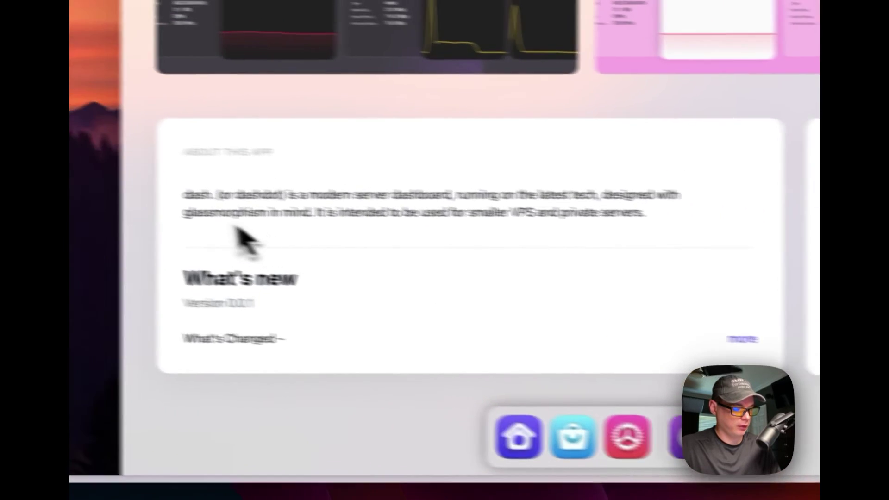
{"action": "left_click_drag", "start_coordinate": [183, 195], "coordinate": [681, 217]}
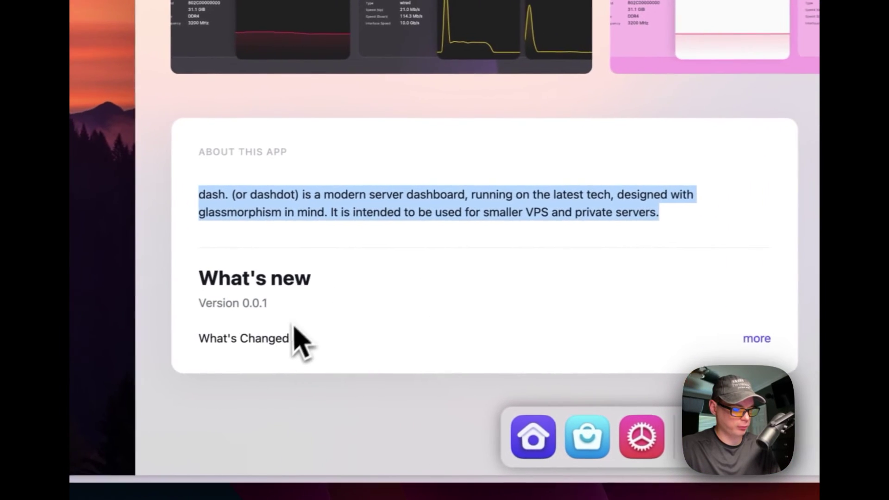
{"action": "scroll", "coordinate": [611, 213], "scroll_direction": "up", "scroll_amount": 5}
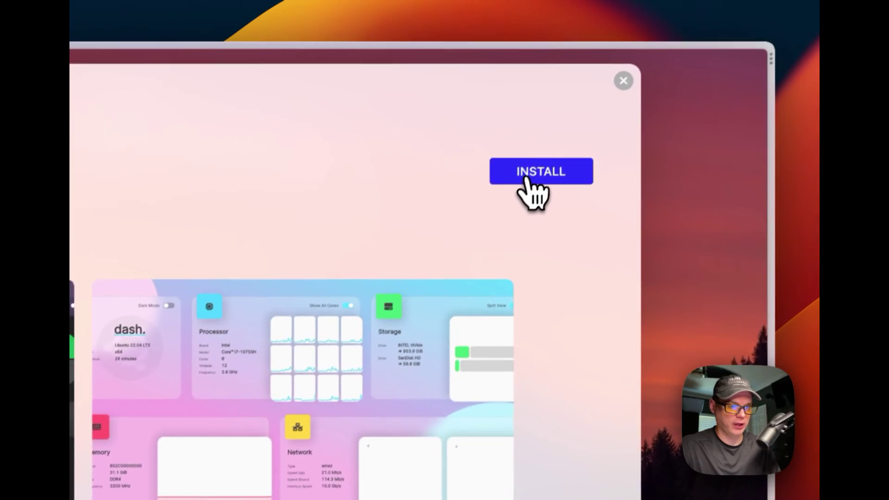
Step: Install the dash. app, accepting the community app warning, and launch it
{"action": "left_click", "coordinate": [533, 175]}
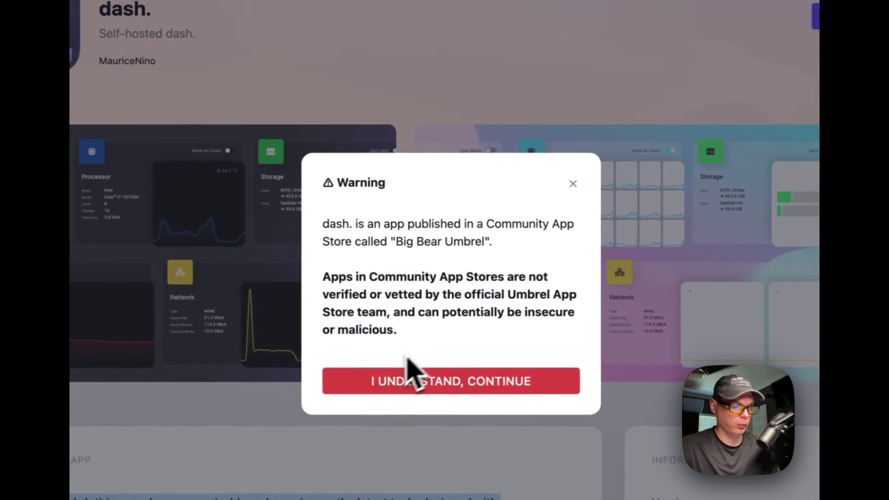
{"action": "left_click", "coordinate": [448, 385]}
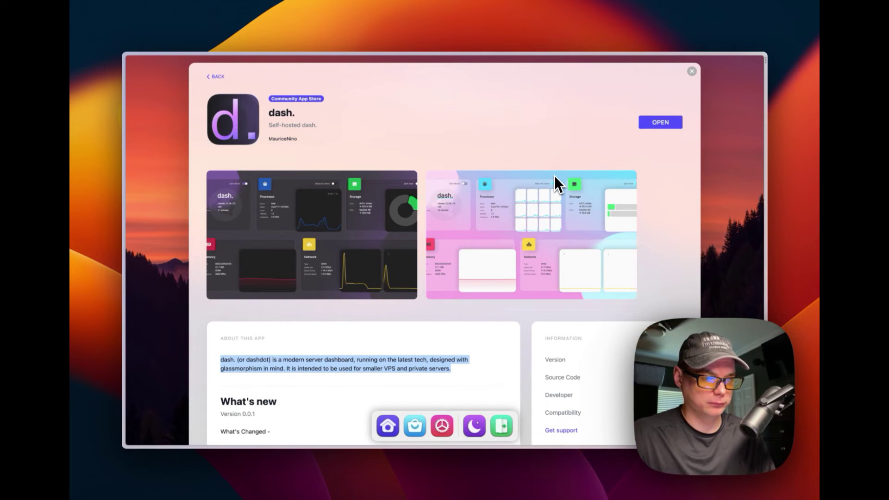
{"action": "left_click", "coordinate": [661, 124]}
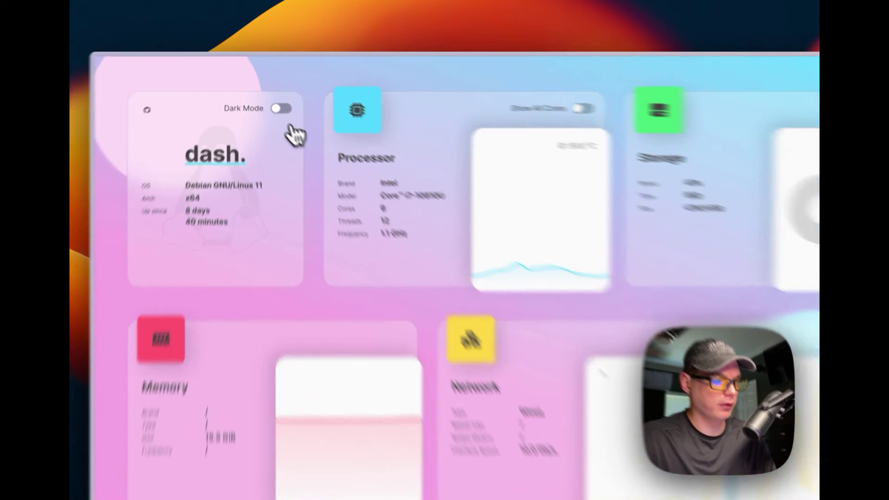
Step: Preview the dashboard's Dark Mode and Show All Cores options, switching each on and back off
{"action": "left_click", "coordinate": [282, 109]}
{"action": "left_click", "coordinate": [282, 109]}
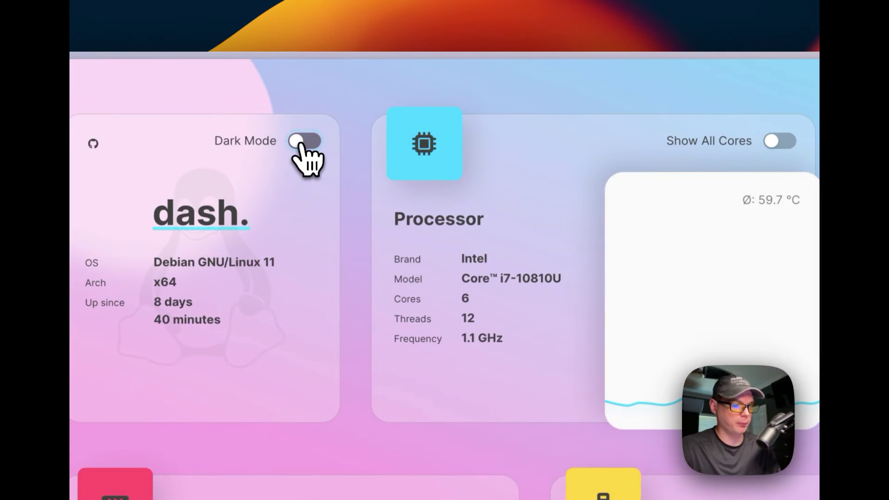
{"action": "left_click", "coordinate": [780, 141]}
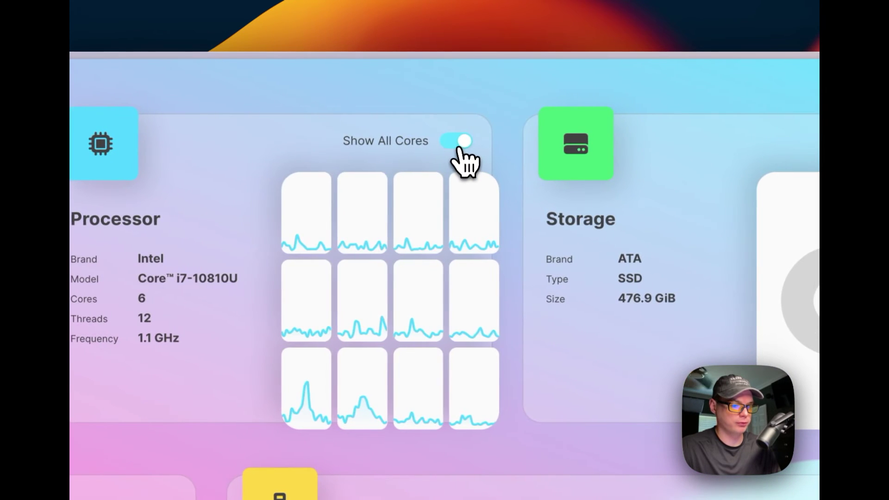
{"action": "left_click", "coordinate": [457, 142]}
{"action": "mouse_move", "coordinate": [621, 312]}
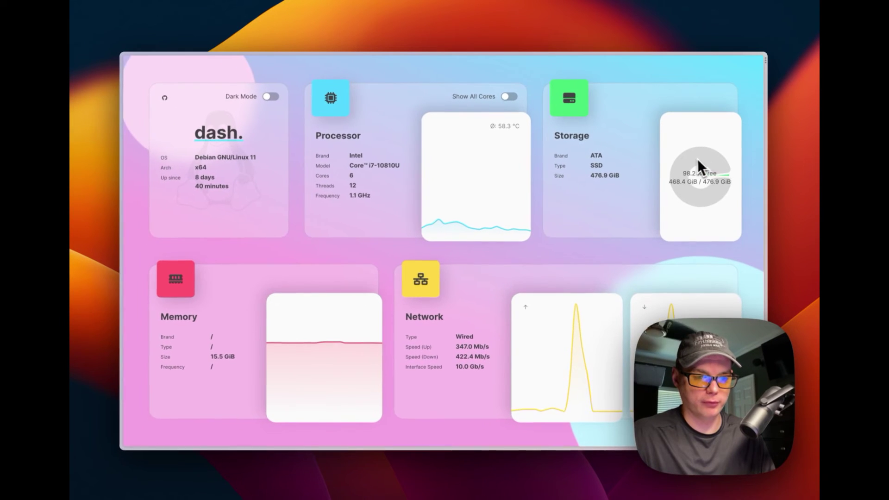